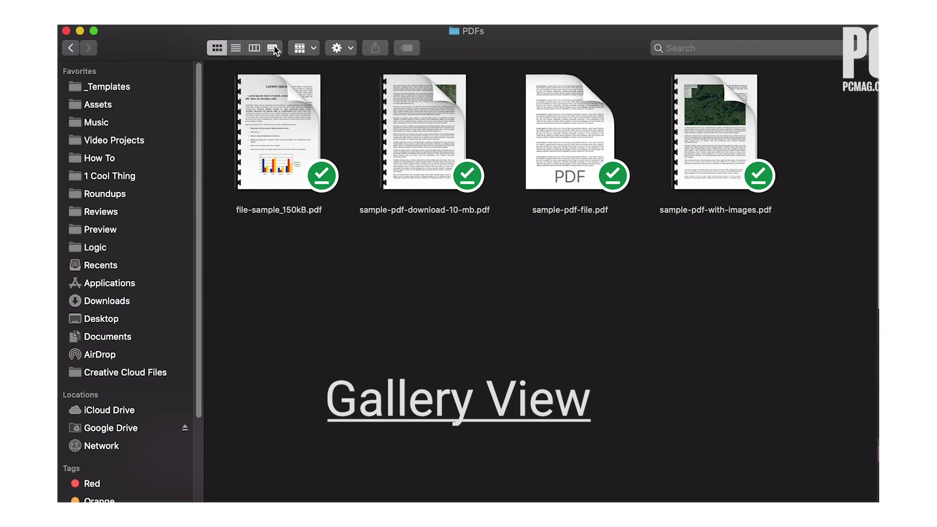
# In Gallery View, select the 10 MB PDF, sample-pdf-file, sample-pdf-with-images and two more PDFs, then Create PDF
pyautogui.click(273, 46)
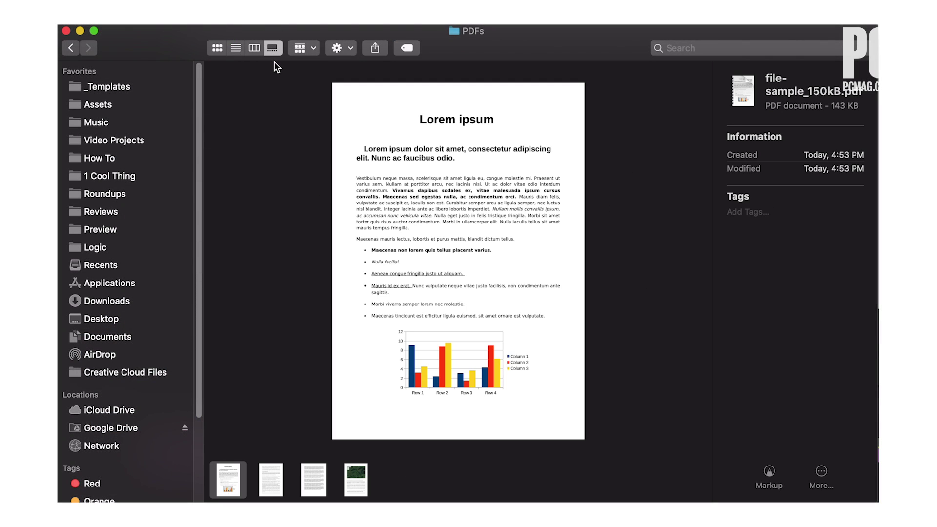
pyautogui.click(277, 480)
pyautogui.keyDown('super'); pyautogui.click(314, 480); pyautogui.keyUp('super')
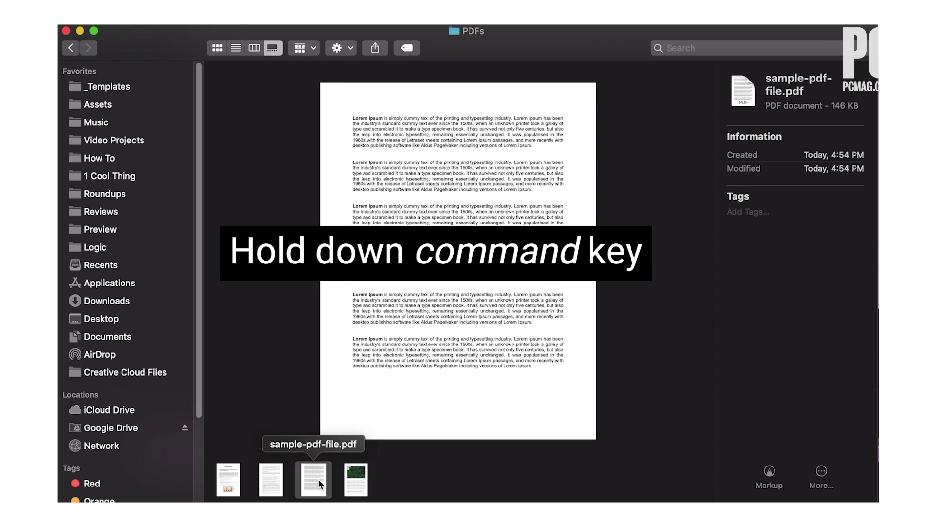
pyautogui.keyDown('super'); pyautogui.click(357, 479); pyautogui.keyUp('super')
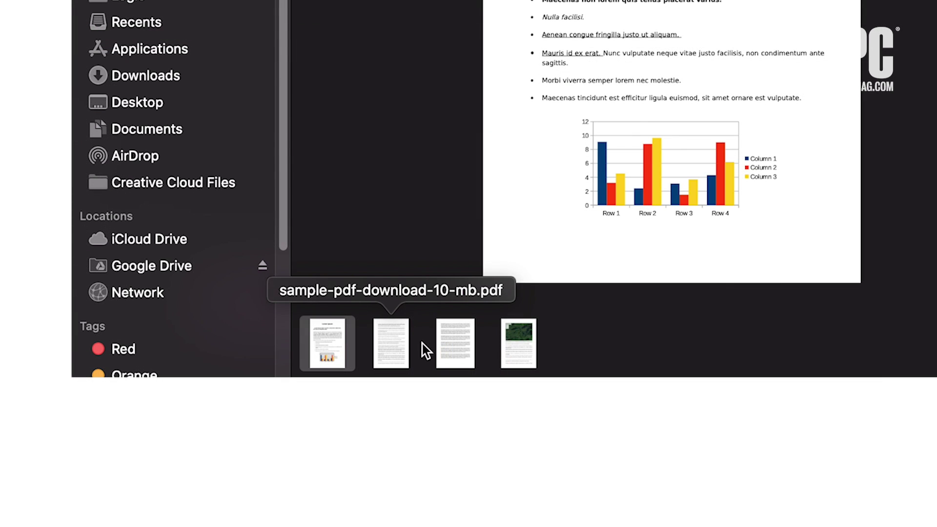
pyautogui.keyDown('super'); pyautogui.click(458, 343); pyautogui.keyUp('super')
pyautogui.keyDown('super'); pyautogui.click(525, 345); pyautogui.keyUp('super')
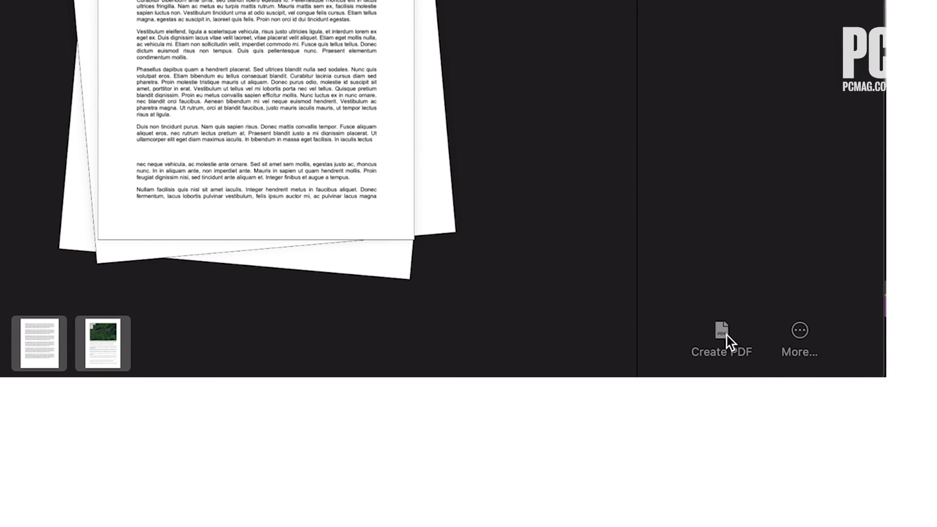
pyautogui.click(727, 336)
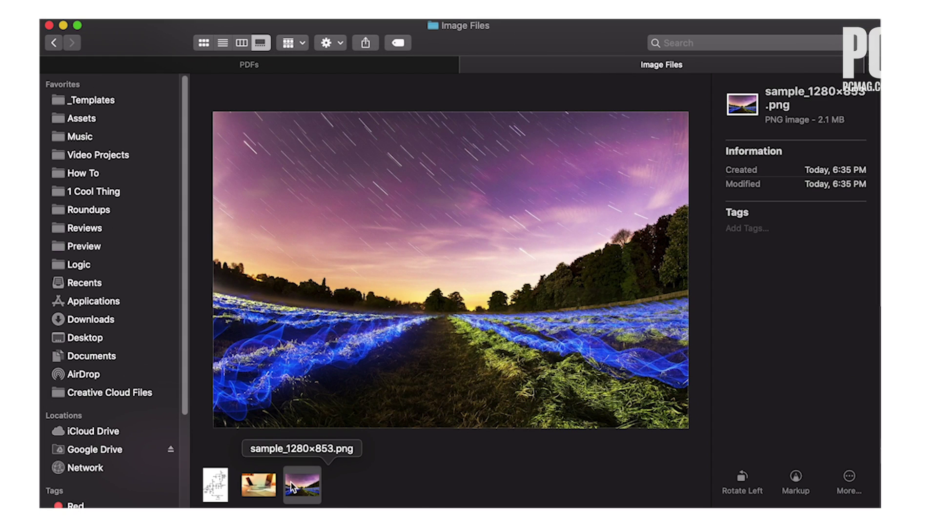
# Select the circuit diagram, laptop and starry field images and create a PDF from them
pyautogui.click(220, 482)
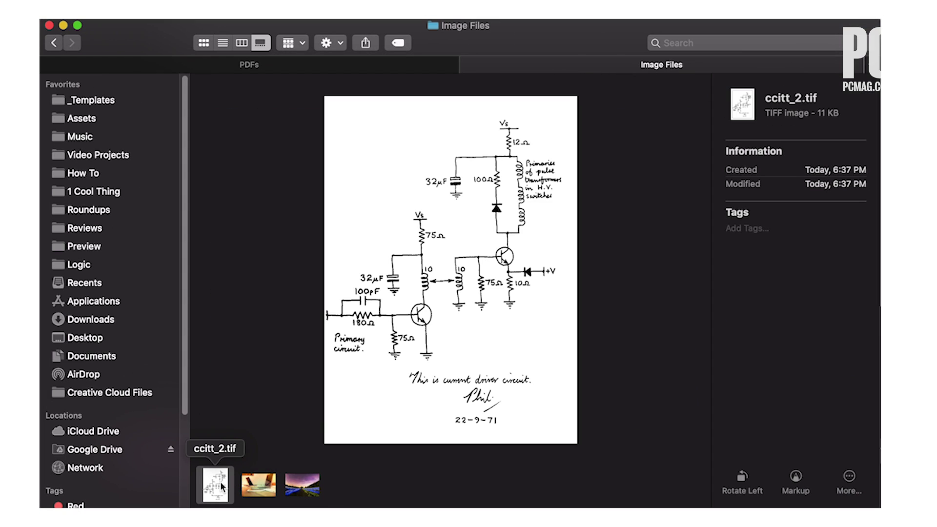
pyautogui.click(257, 485)
pyautogui.click(302, 484)
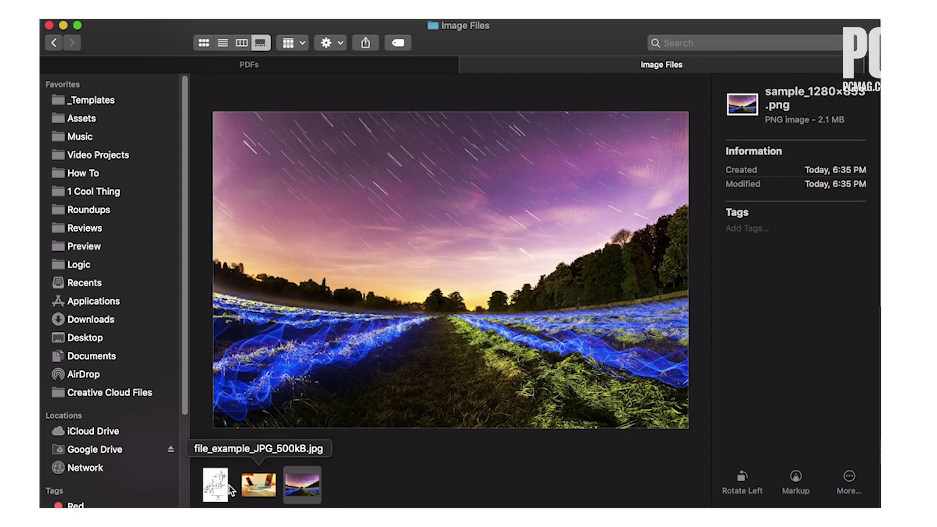
pyautogui.keyDown('shift'); pyautogui.click(258, 485); pyautogui.keyUp('shift')
pyautogui.keyDown('super'); pyautogui.click(221, 485); pyautogui.keyUp('super')
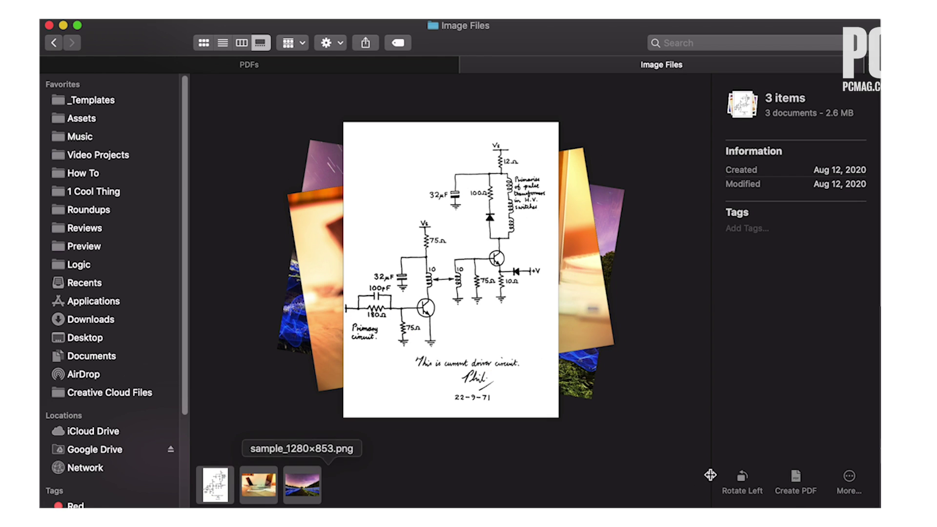
pyautogui.click(796, 479)
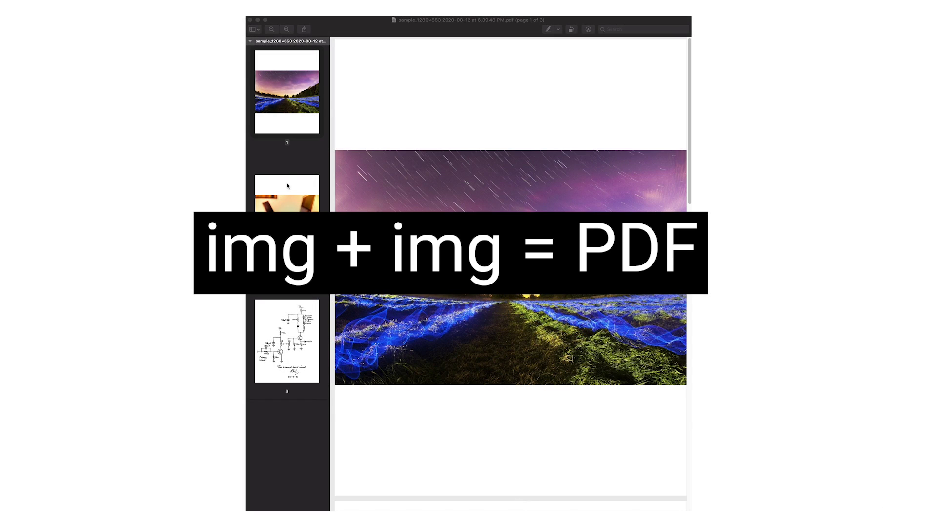
# Check the new PDF's pages, then add sample-pdf-file to the two selected photos
pyautogui.click(286, 200)
pyautogui.click(285, 361)
pyautogui.click(293, 98)
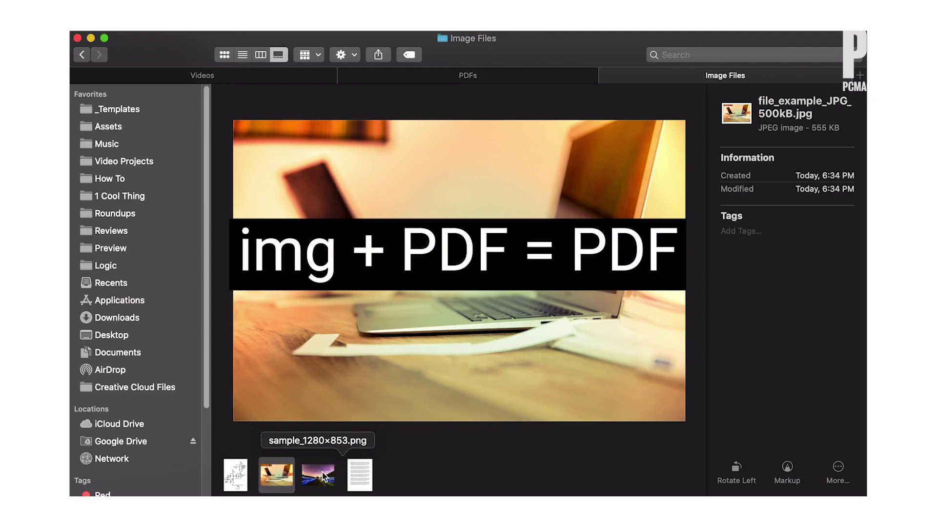
pyautogui.keyDown('shift'); pyautogui.click(359, 470); pyautogui.keyUp('shift')
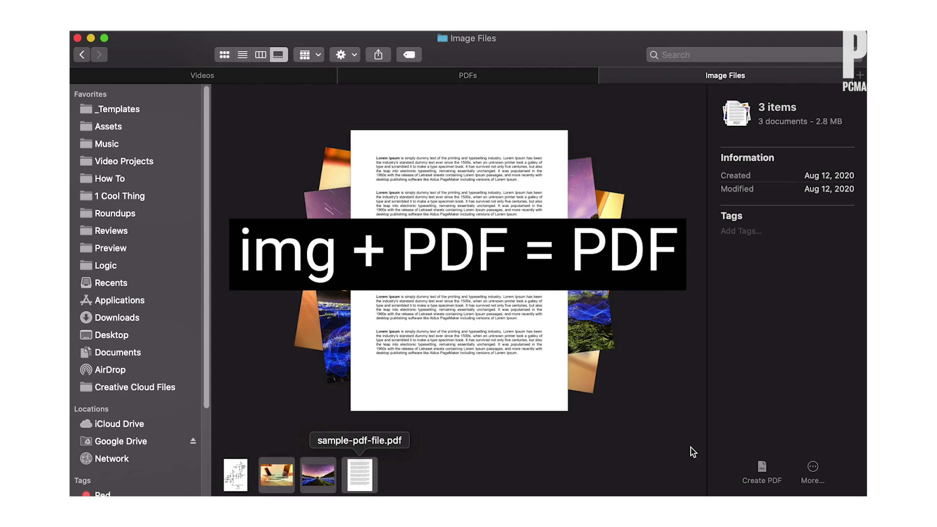
# Merge the two photos and sample-pdf-file into a new PDF and show page thumbnails
pyautogui.click(764, 461)
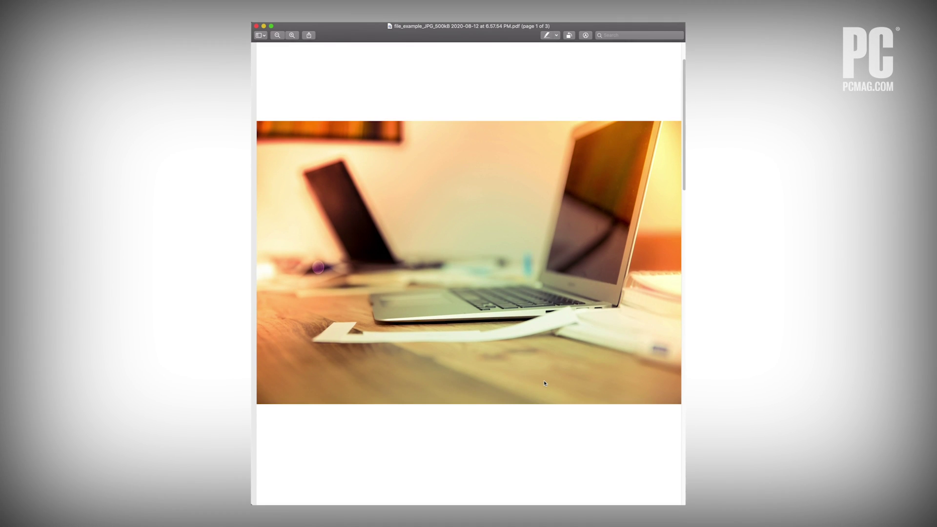
pyautogui.click(263, 36)
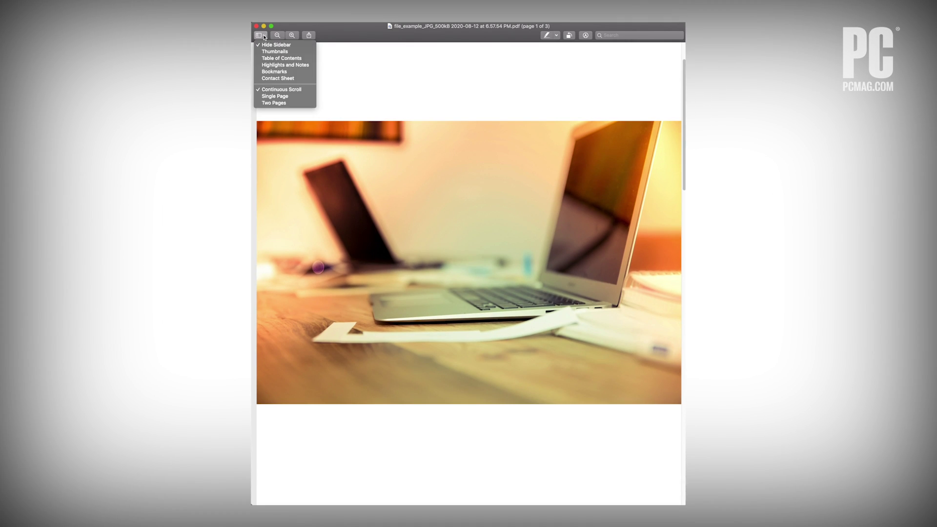
pyautogui.click(304, 54)
# Drag the thumbnails into the order starry field, laptop, then text page
pyautogui.click(287, 206)
pyautogui.moveTo(293, 337)
pyautogui.mouseDown()
pyautogui.moveTo(316, 211)
pyautogui.moveTo(292, 88)
pyautogui.mouseUp()
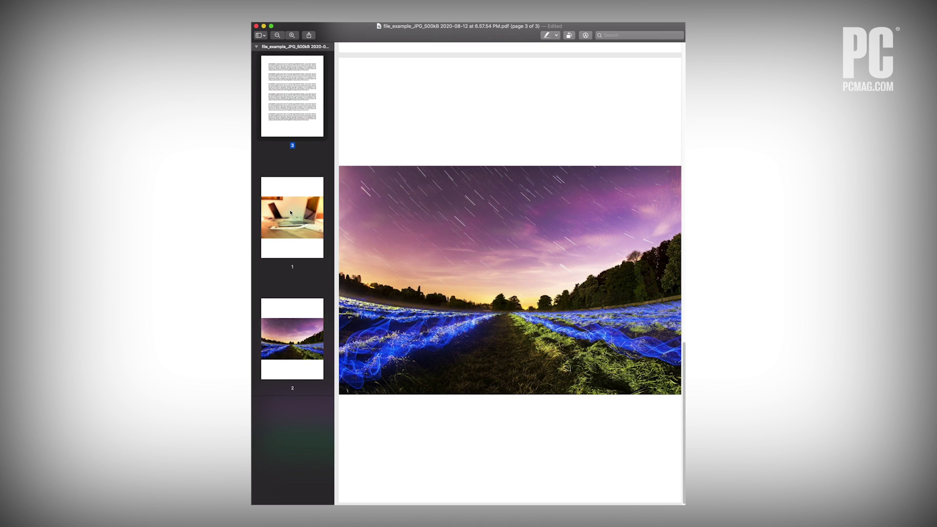
pyautogui.moveTo(297, 316); pyautogui.dragTo(307, 76)
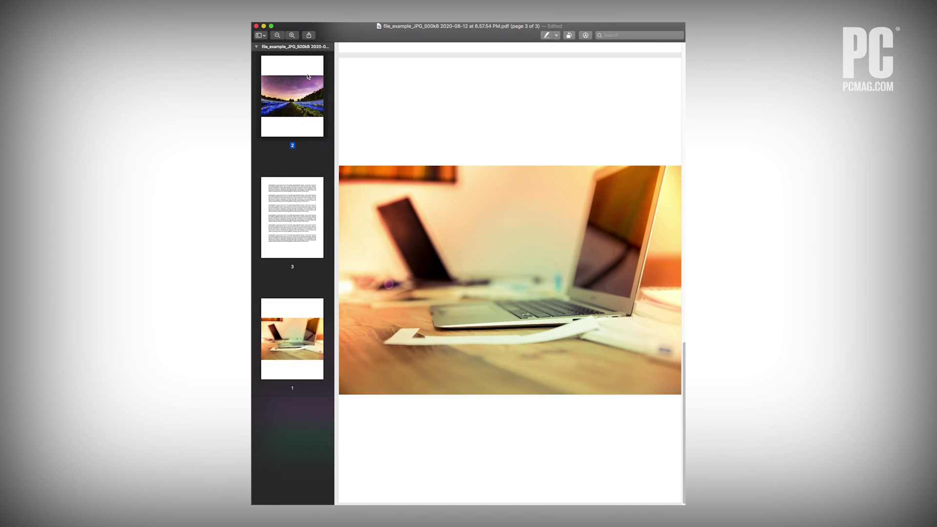
pyautogui.click(308, 232)
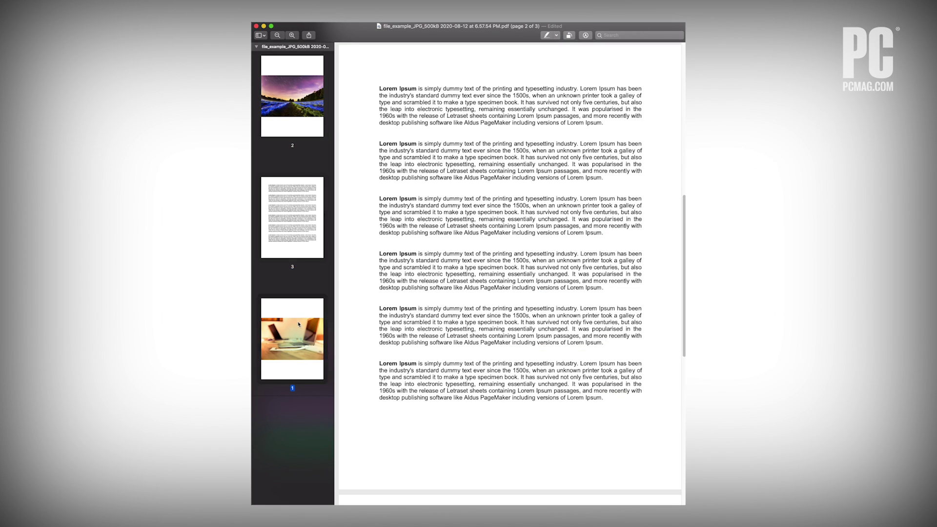
pyautogui.moveTo(293, 339); pyautogui.dragTo(309, 179)
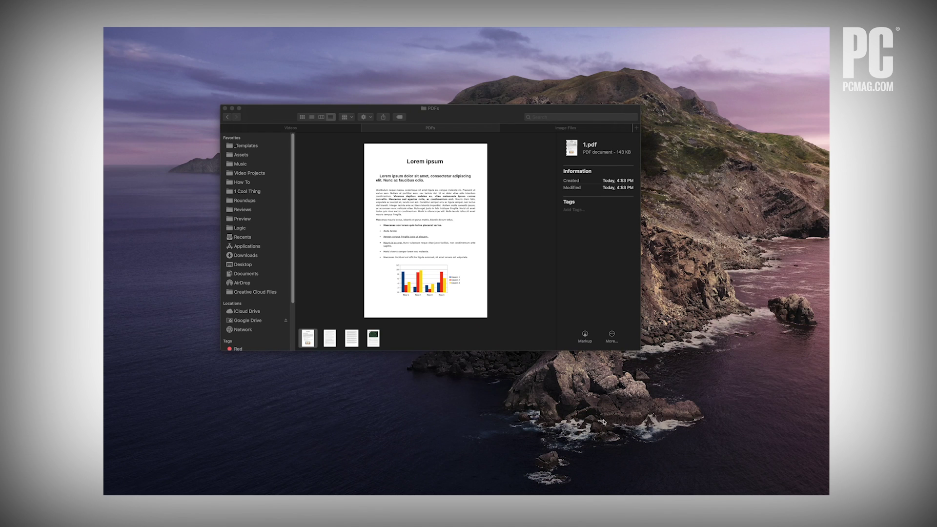
# Duplicate 1.pdf from its context menu in the Finder PDFs folder
pyautogui.click(534, 286)
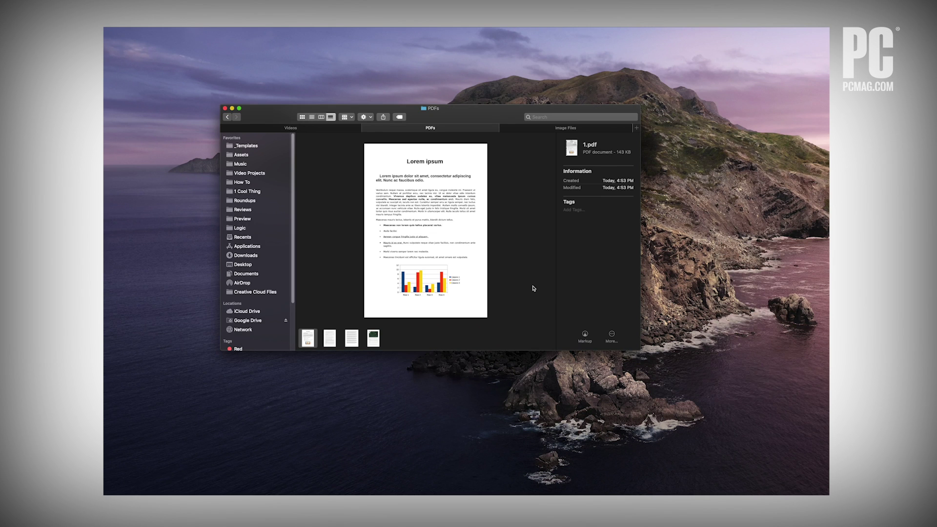
pyautogui.rightClick(307, 337)
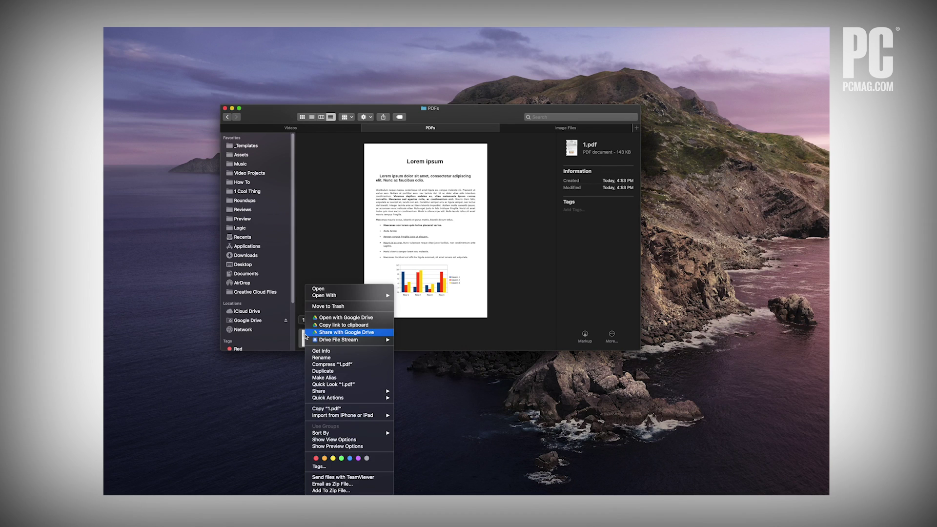
pyautogui.click(335, 372)
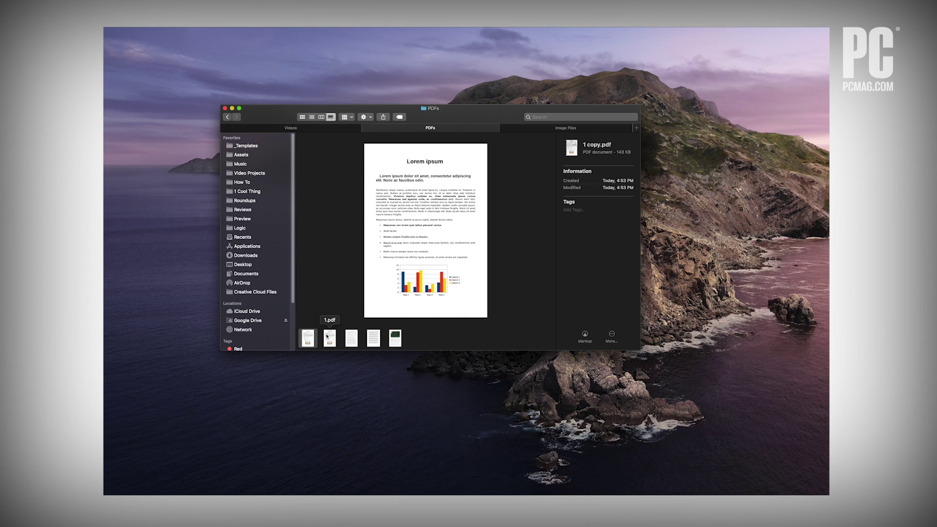
# Open 1 copy.pdf in Preview and drag 3.pdf's page to the front of its sidebar
pyautogui.doubleClick(312, 338)
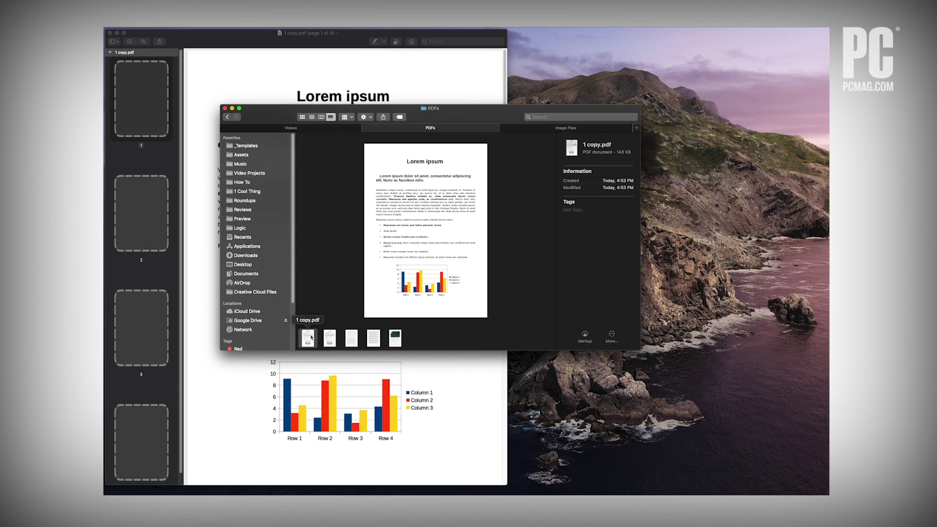
pyautogui.click(473, 37)
pyautogui.moveTo(584, 113); pyautogui.dragTo(730, 112)
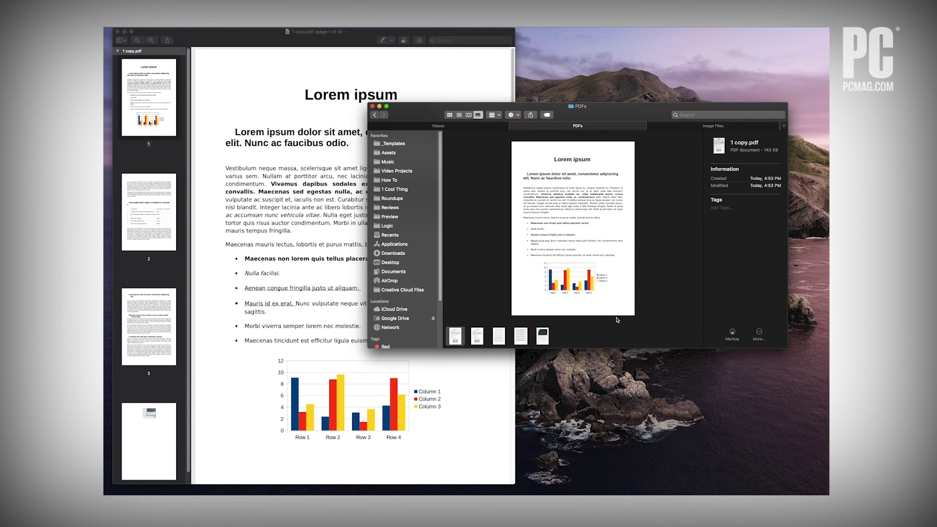
pyautogui.click(498, 337)
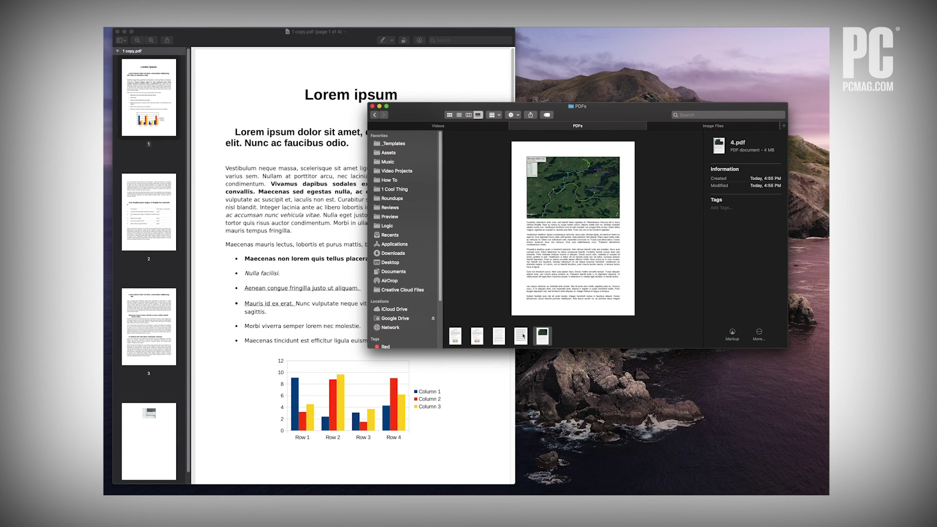
pyautogui.click(521, 336)
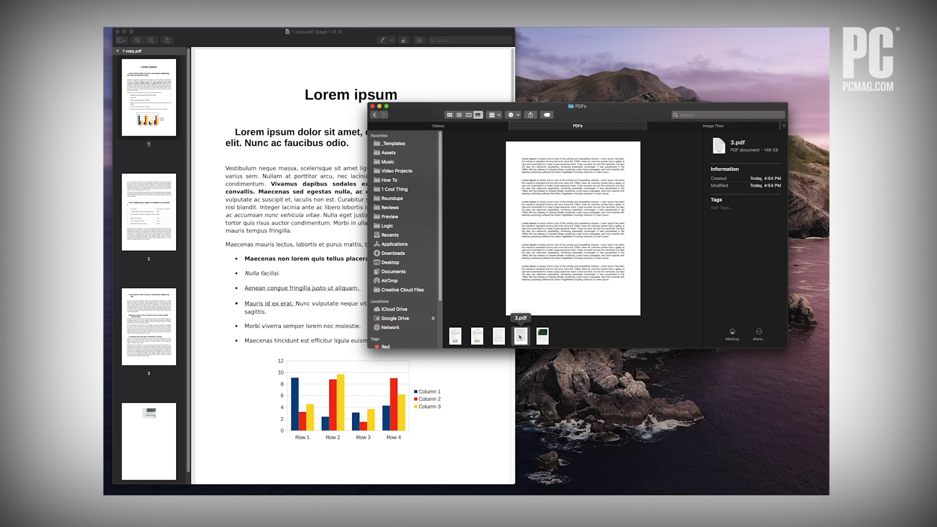
pyautogui.moveTo(520, 337)
pyautogui.mouseDown()
pyautogui.moveTo(157, 174)
pyautogui.moveTo(156, 95)
pyautogui.mouseUp()
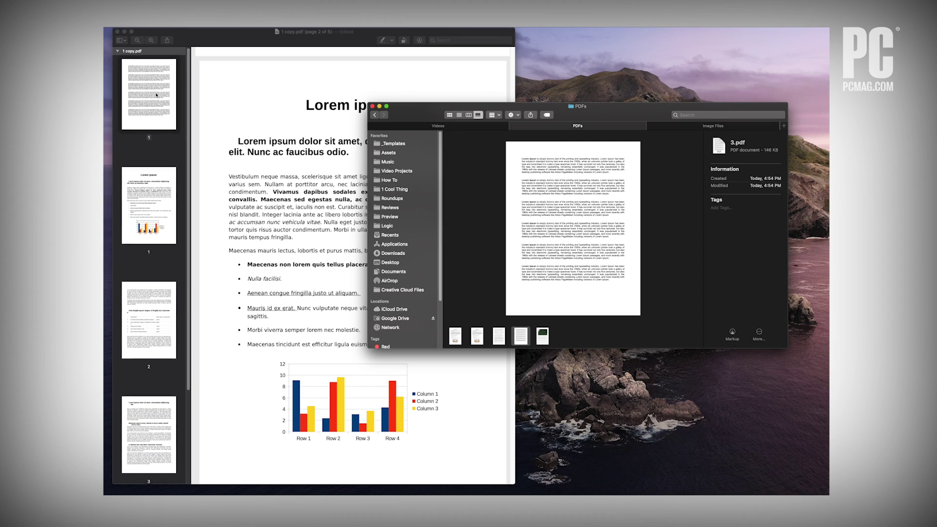
# Preview the other PDFs and drag 4.pdf's pages into 1 copy.pdf
pyautogui.click(542, 337)
pyautogui.click(500, 336)
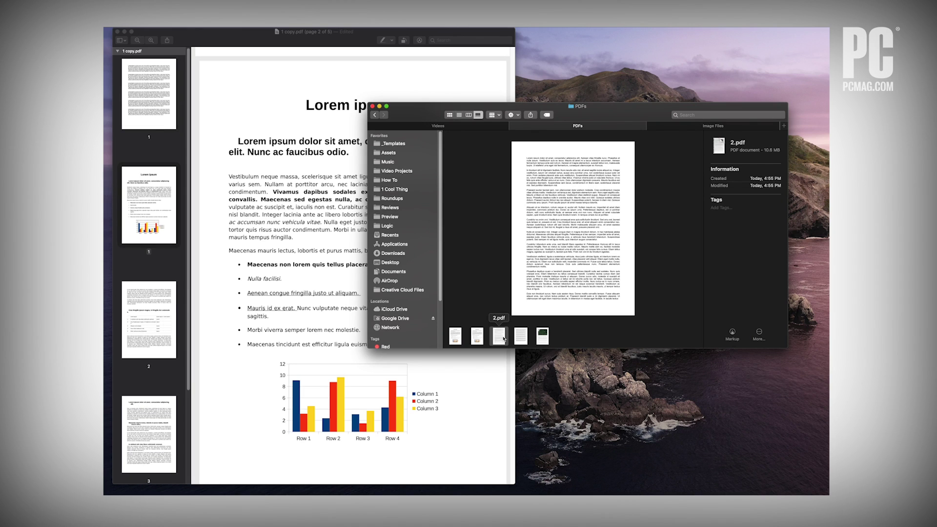
pyautogui.click(521, 337)
pyautogui.click(499, 335)
pyautogui.moveTo(541, 338); pyautogui.dragTo(153, 387)
pyautogui.scroll(-3, 156, 376)
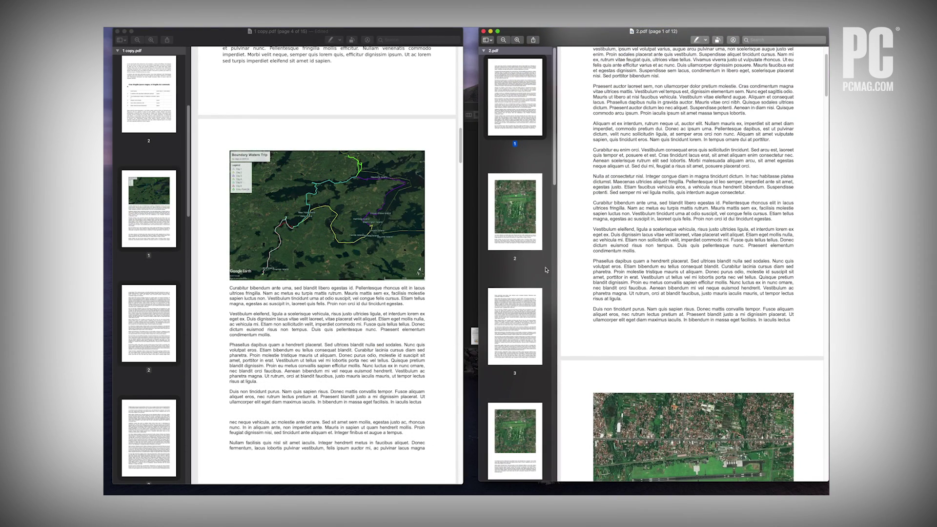
# Select aerial pages 2, 4, 6 and 7 of 2.pdf and drag them into 1 copy.pdf
pyautogui.click(524, 231)
pyautogui.scroll(-5, 549, 191)
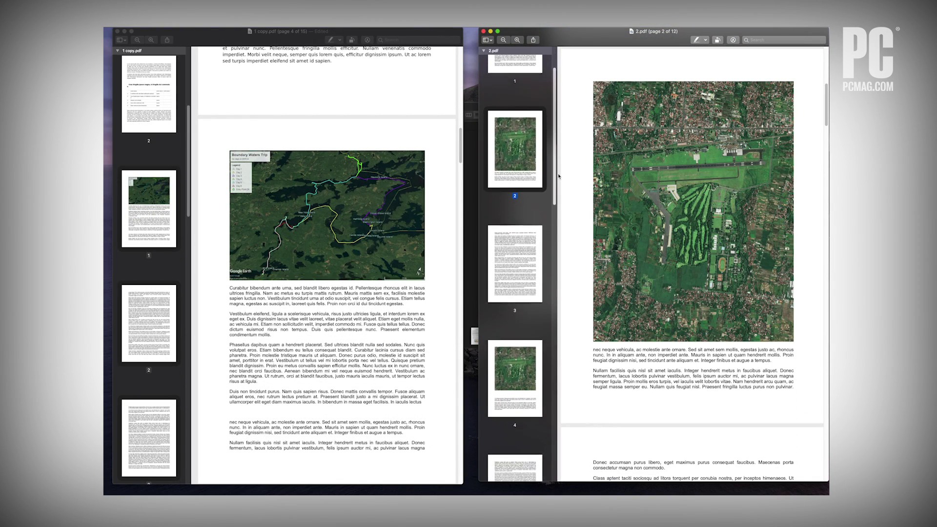
pyautogui.keyDown('super'); pyautogui.click(547, 227); pyautogui.keyUp('super')
pyautogui.scroll(-5, 548, 234)
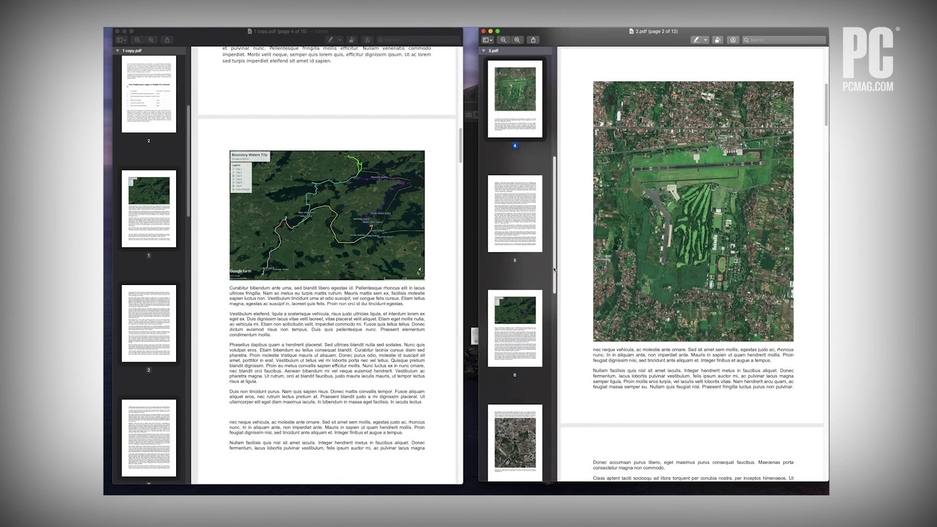
pyautogui.keyDown('super'); pyautogui.click(550, 246); pyautogui.keyUp('super')
pyautogui.scroll(-3, 550, 247)
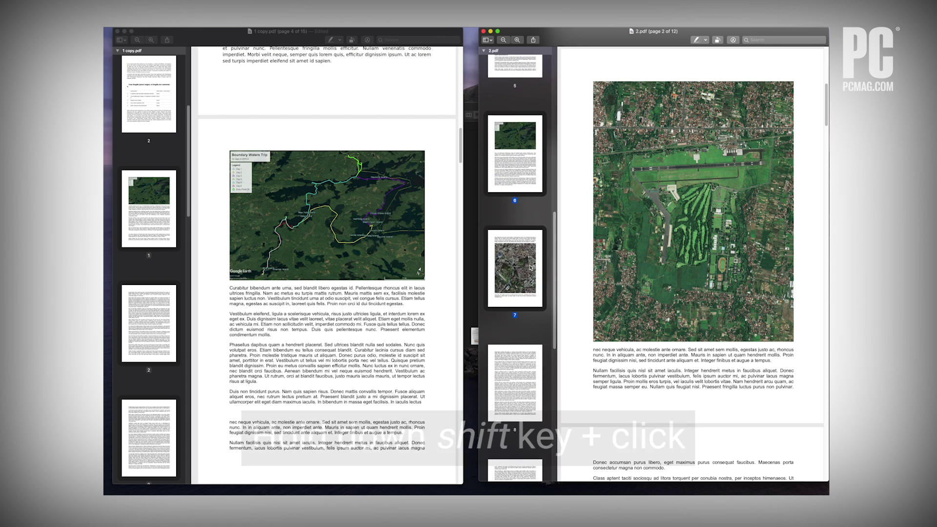
pyautogui.keyDown('shift'); pyautogui.click(523, 271); pyautogui.keyUp('shift')
pyautogui.moveTo(200, 222)
pyautogui.mouseDown()
pyautogui.moveTo(157, 198)
pyautogui.moveTo(195, 155)
pyautogui.mouseUp()
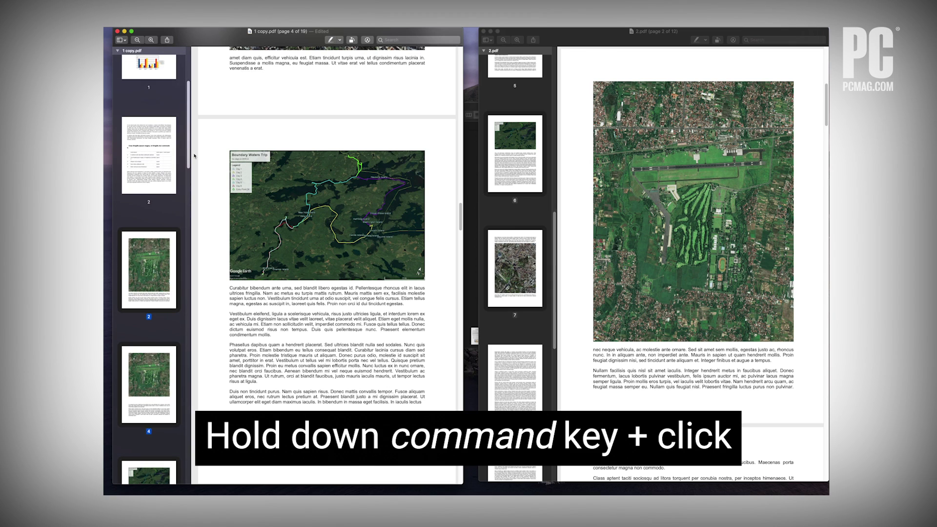
pyautogui.scroll(-5, 172, 183)
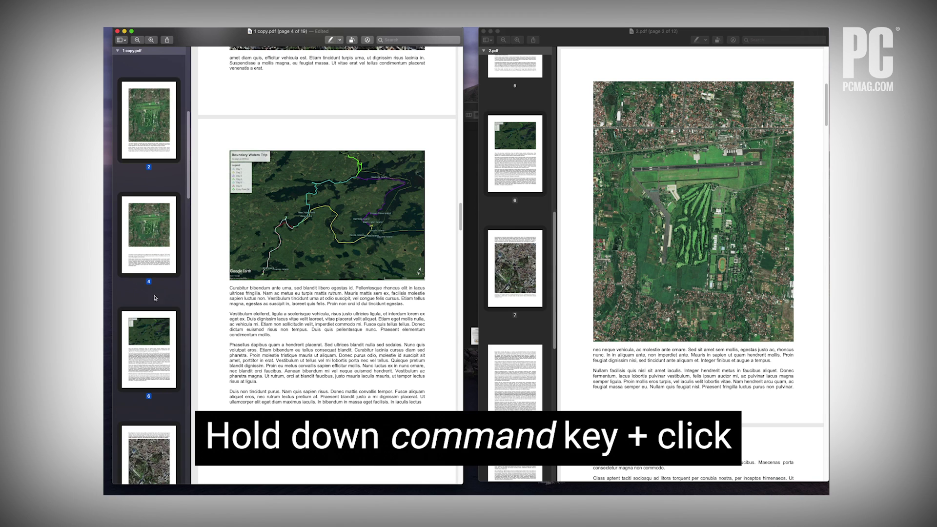
# Rotate the aerial photo page left three times until it stands upright
pyautogui.click(353, 40)
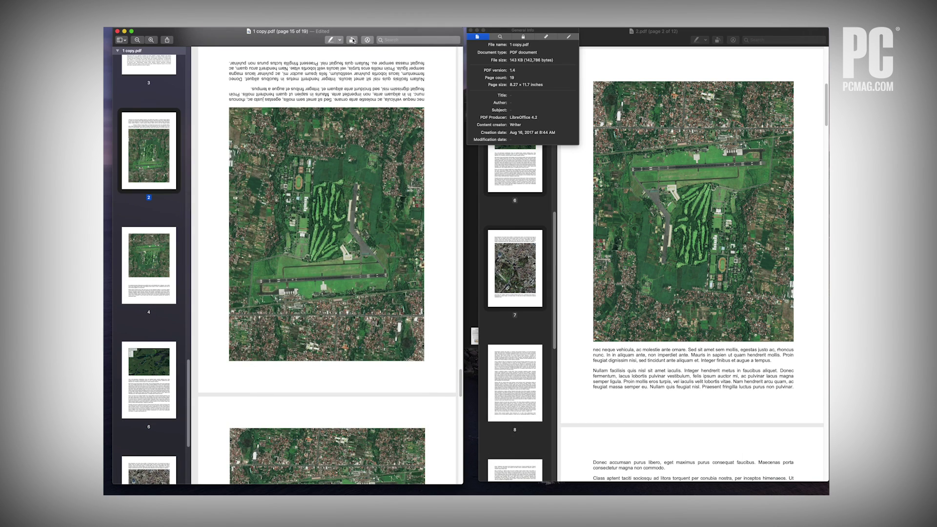
pyautogui.click(352, 40)
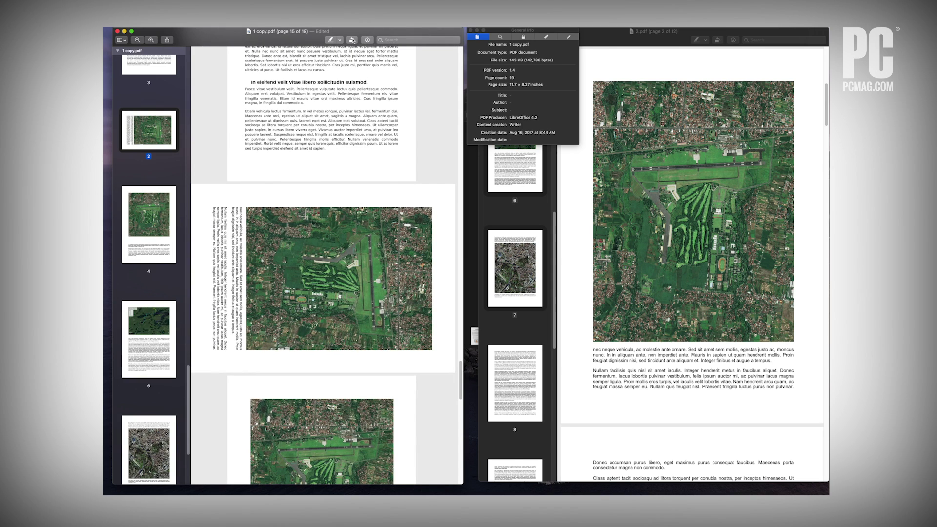
pyautogui.click(353, 40)
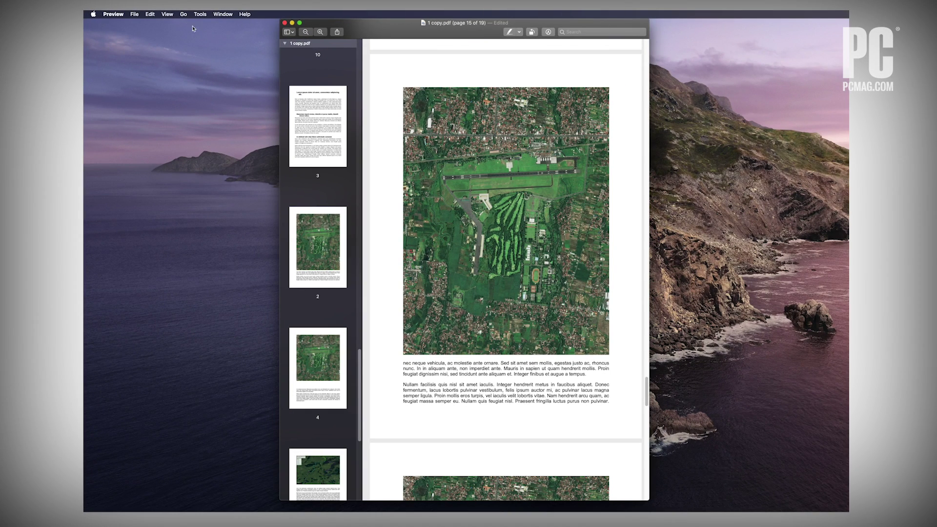
# Export 1 copy.pdf with Export as PDF, then close its window and confirm the alert
pyautogui.click(135, 13)
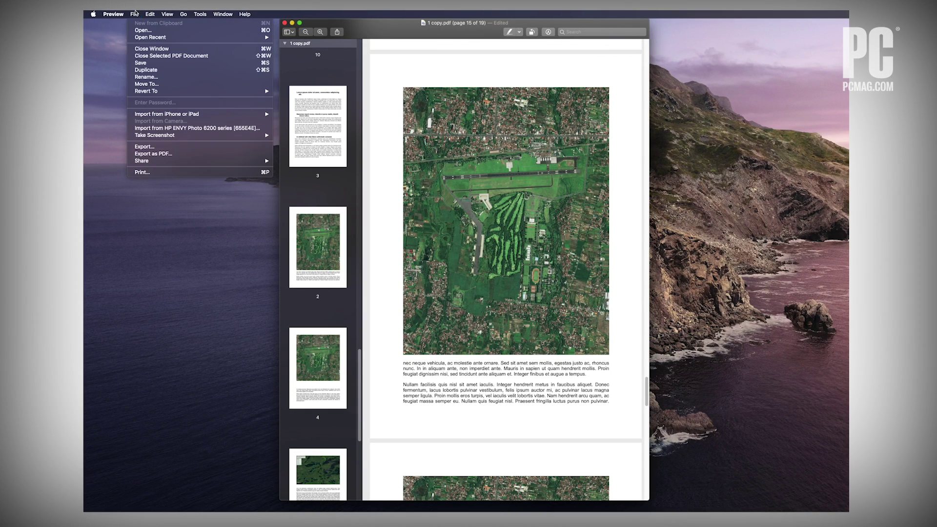
pyautogui.click(167, 156)
pyautogui.write('New PDF Merged File')
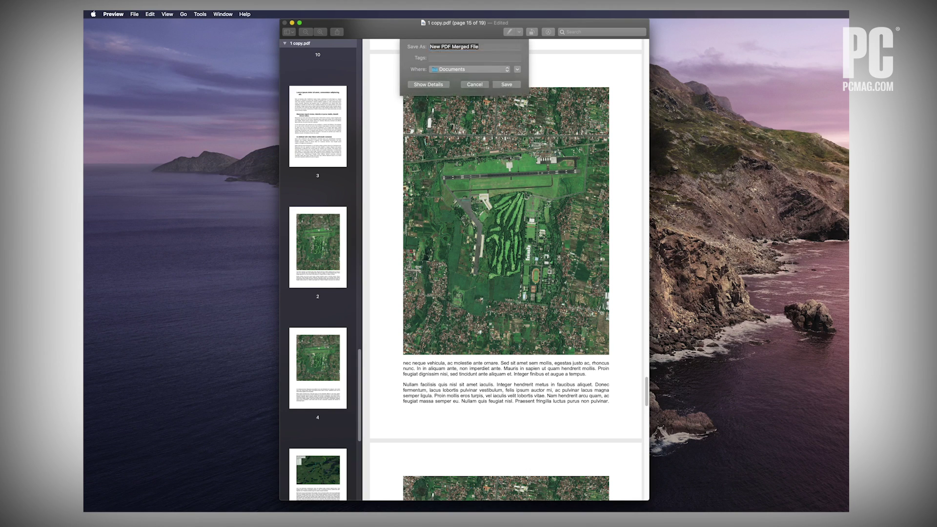
pyautogui.press('Return')
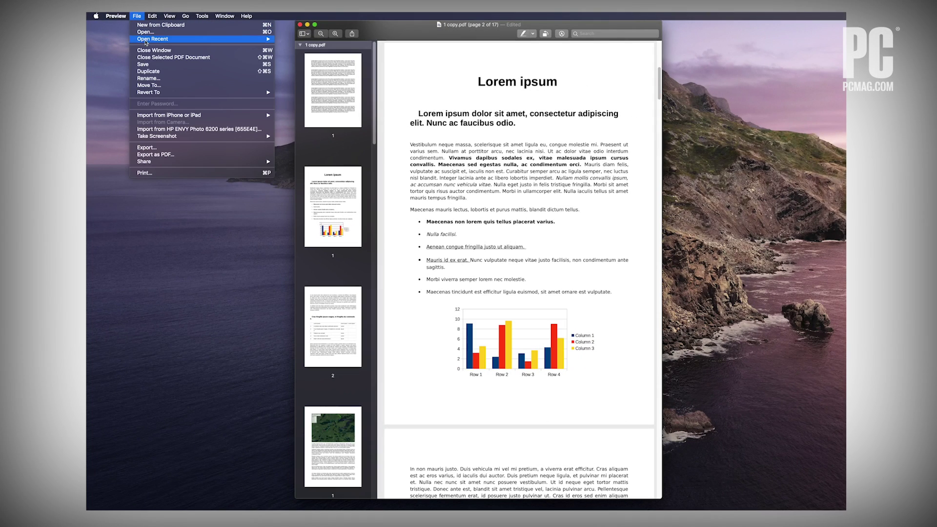
pyautogui.click(150, 51)
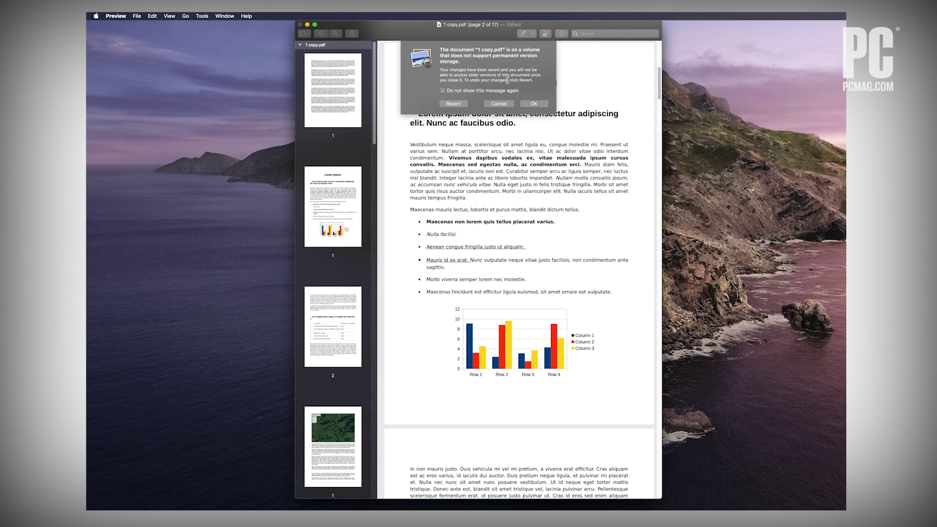
pyautogui.click(535, 104)
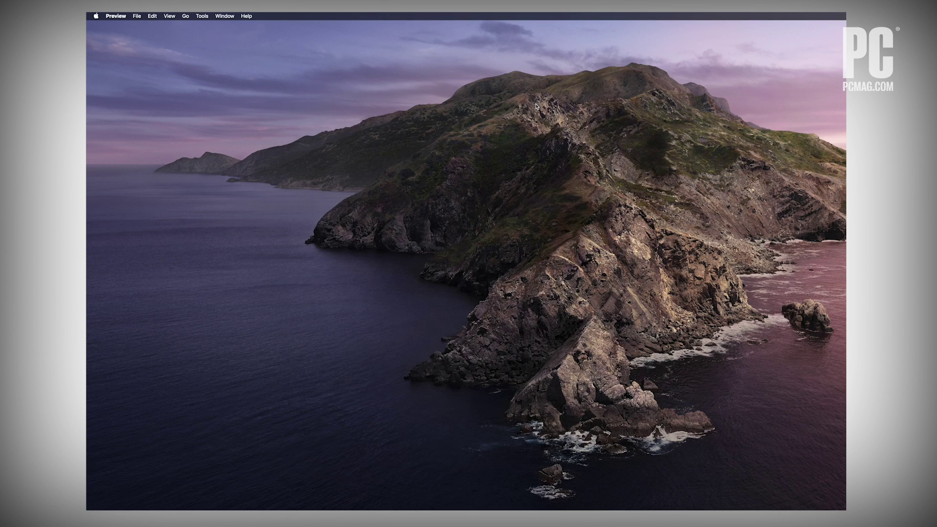